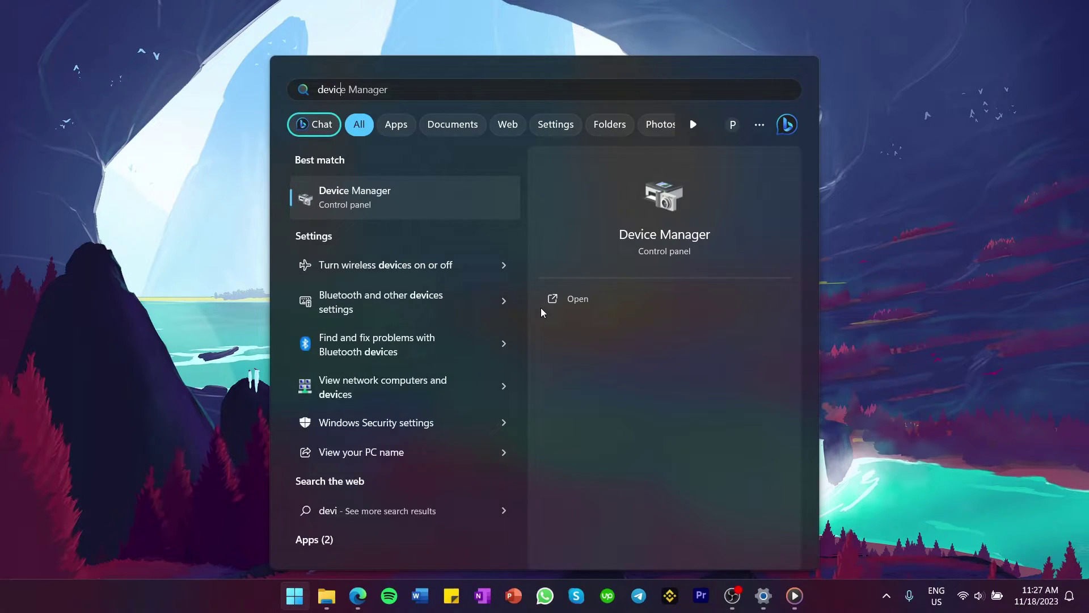
- Open Device Manager and expand the Universal Serial Bus controllers category
key(Return)
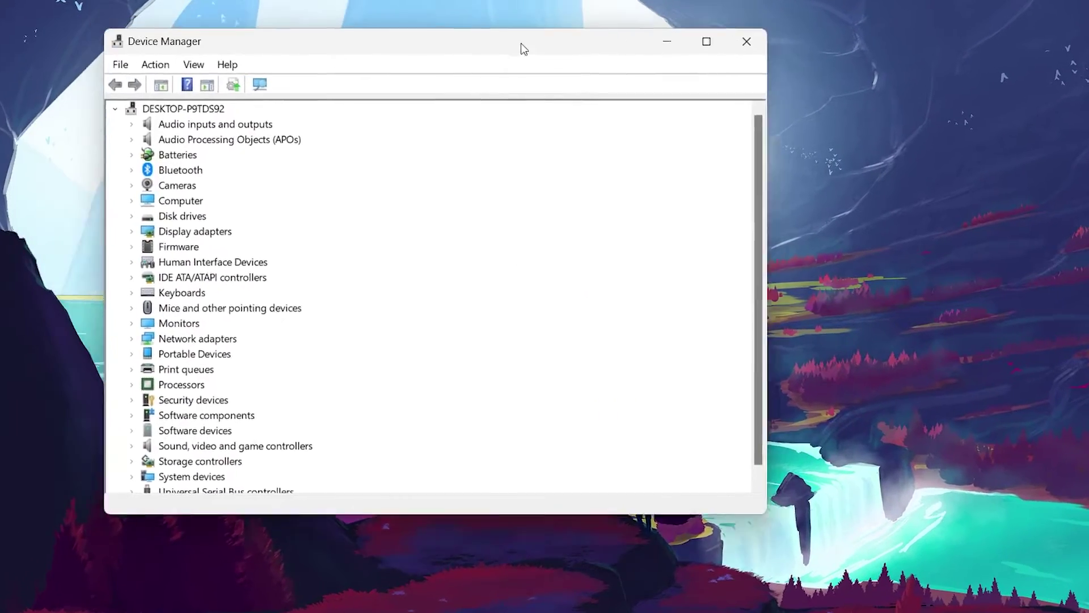
drag(523, 48, 622, 78)
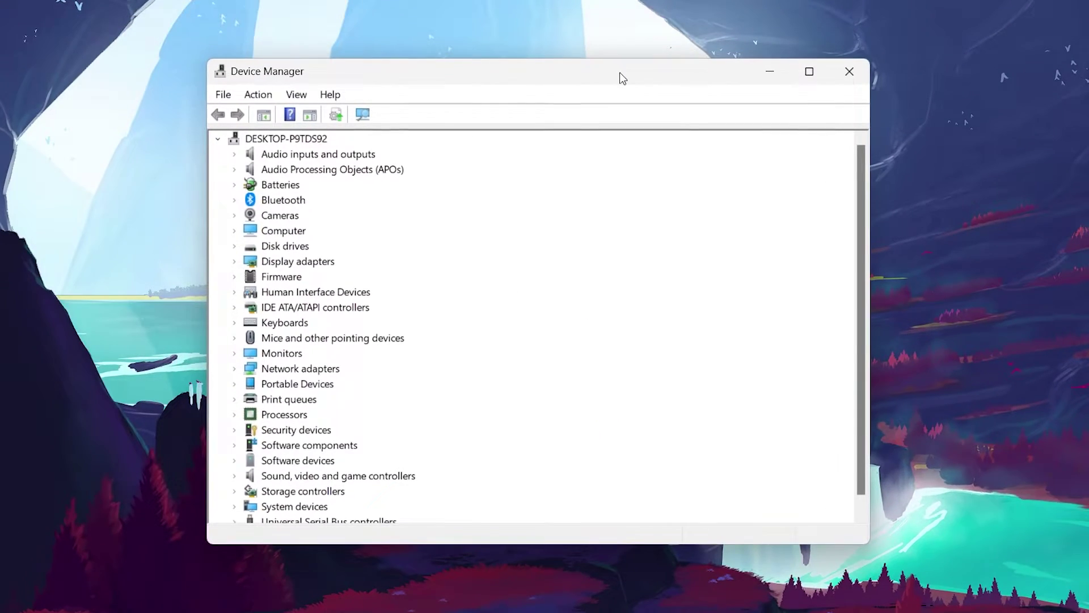
scroll(520, 290, down, 1)
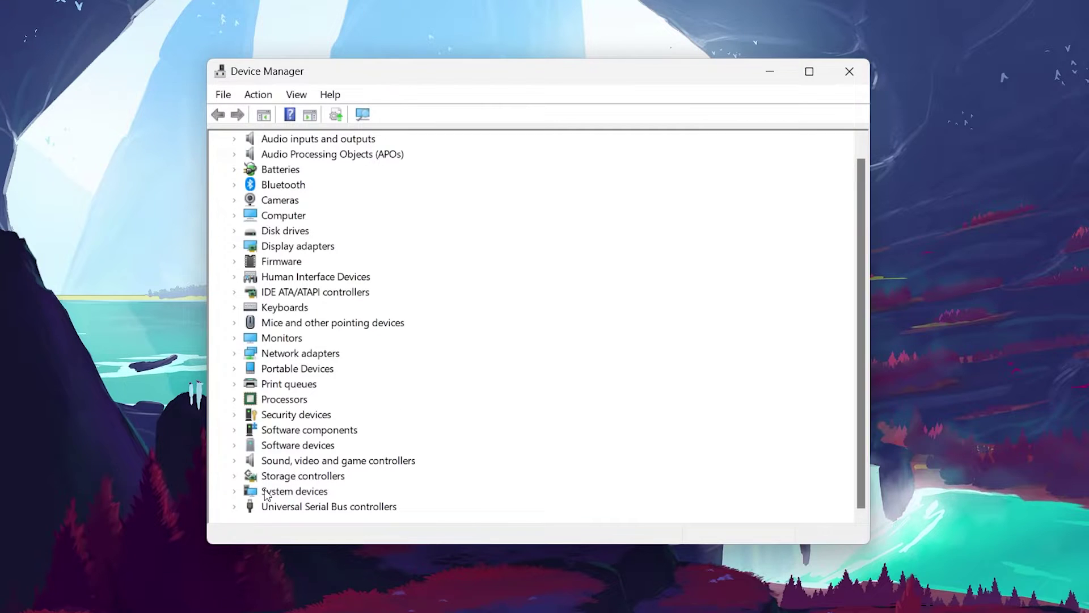
click(234, 507)
- Start a driver update for the Intel USB 3.1 eXtensible Host Controller, then close the wizard
right_click(305, 436)
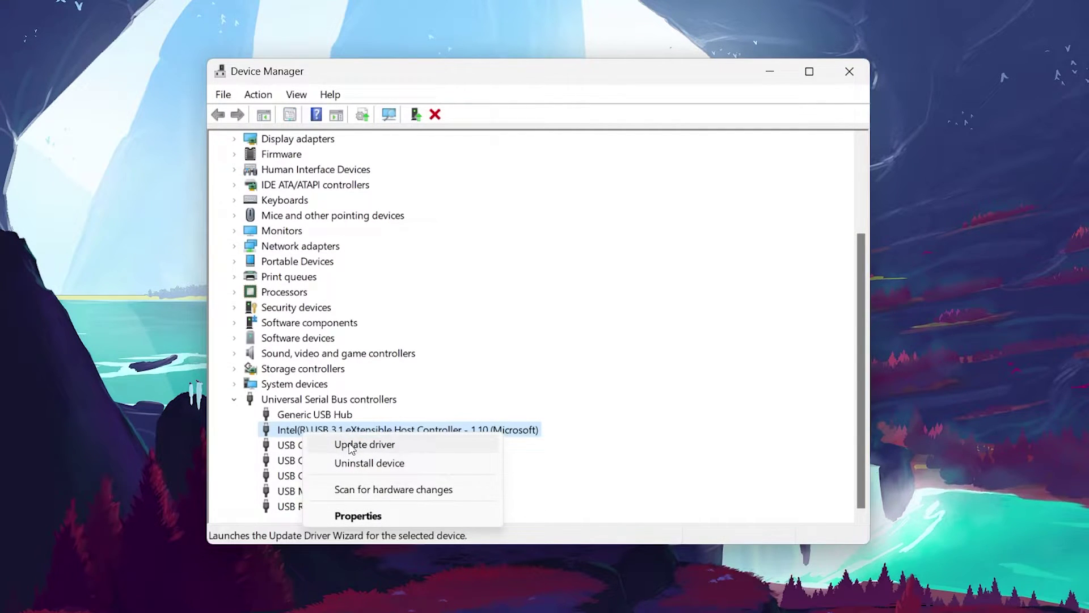
click(352, 446)
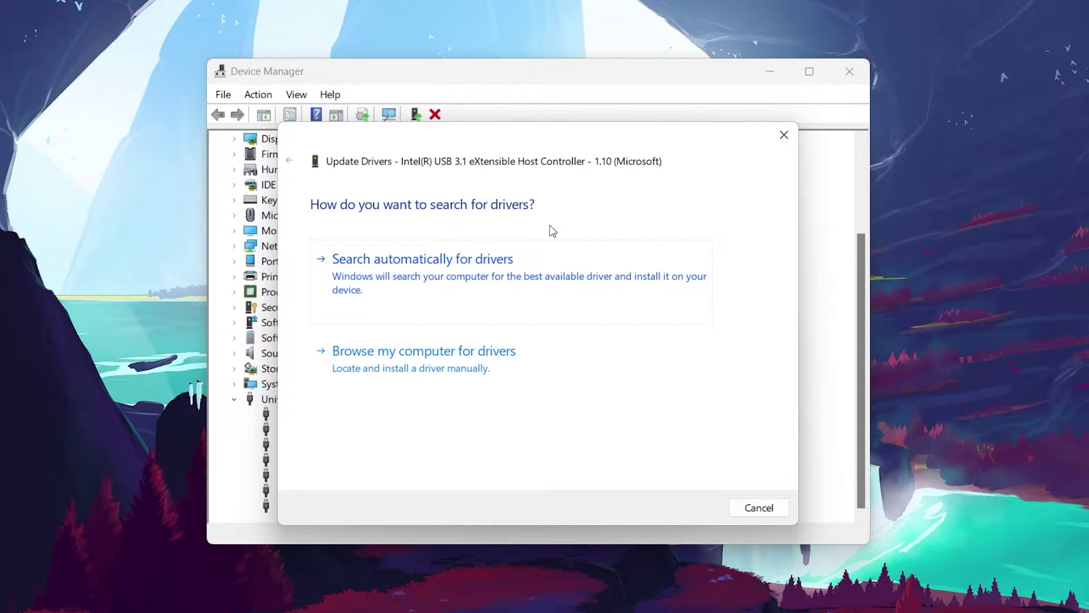
click(784, 134)
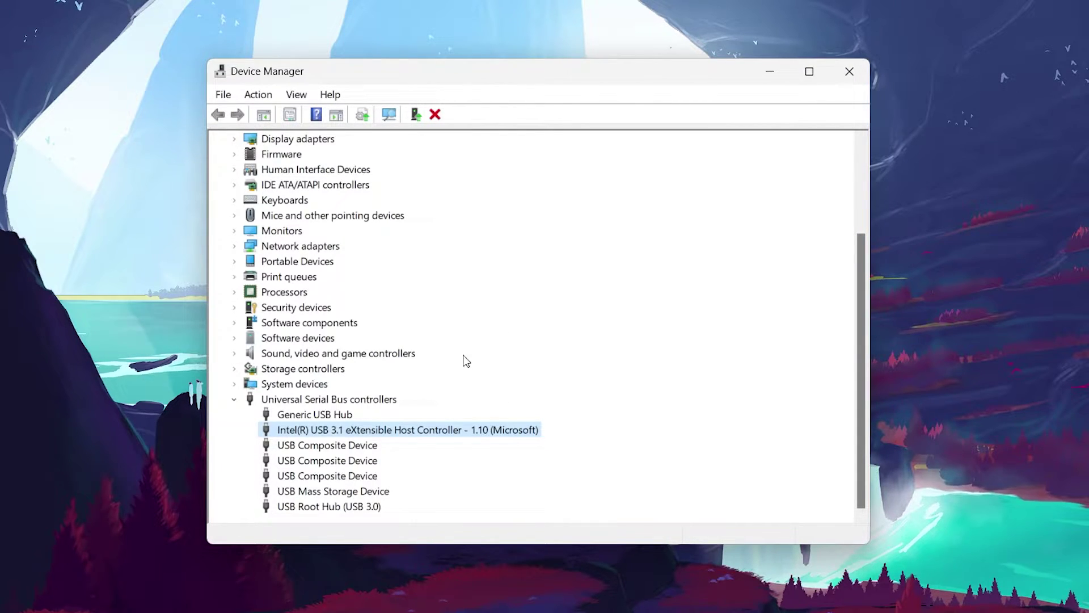
right_click(376, 431)
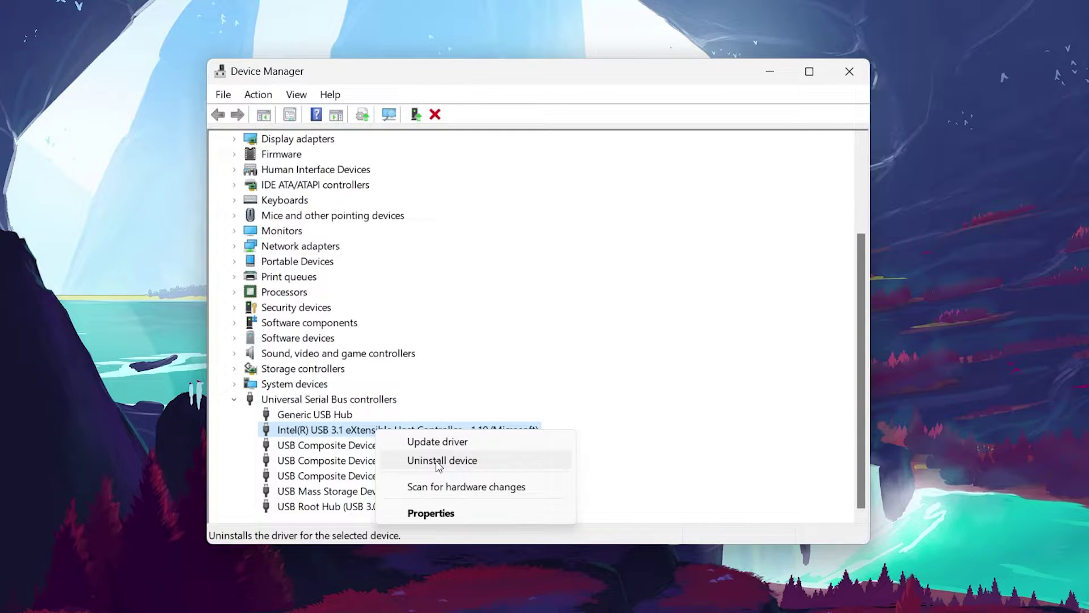
click(542, 303)
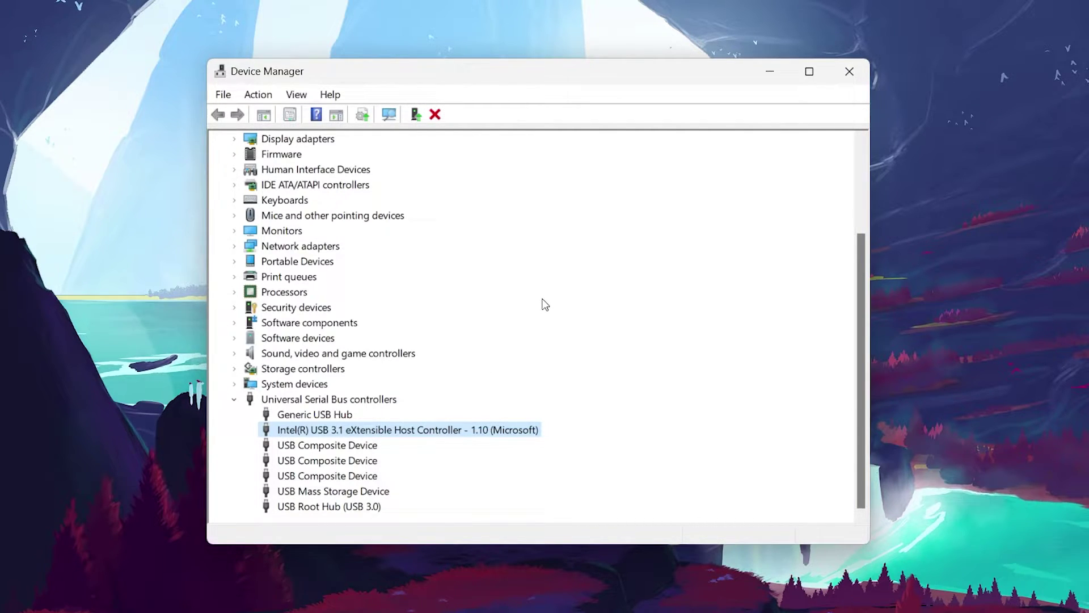
- Close Device Manager, switch Bluetooth on, and view the TWS V5.1 headset's options in the device list
click(849, 71)
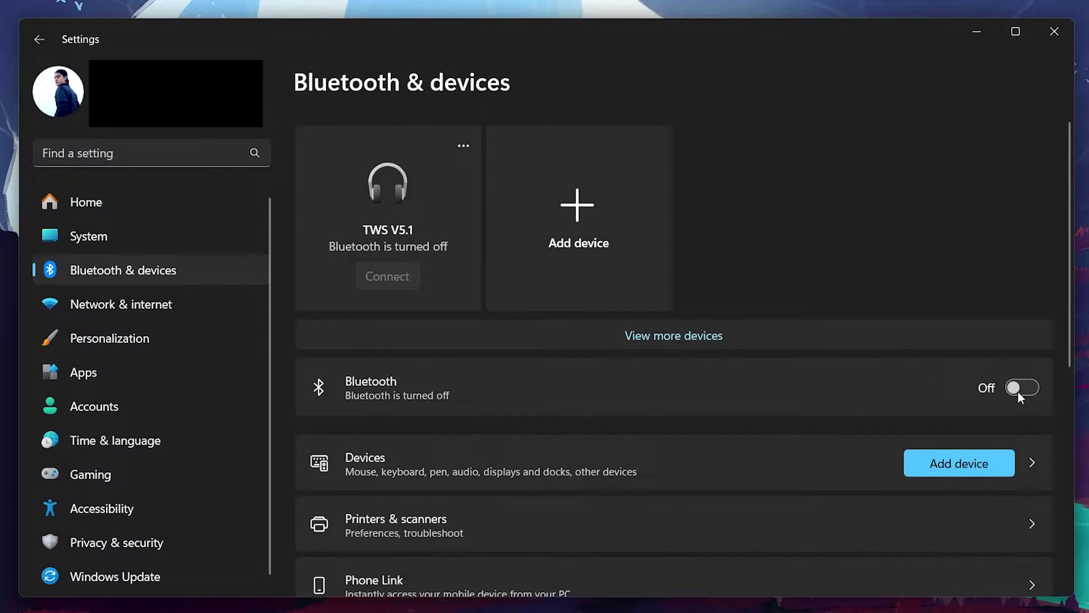
click(1020, 391)
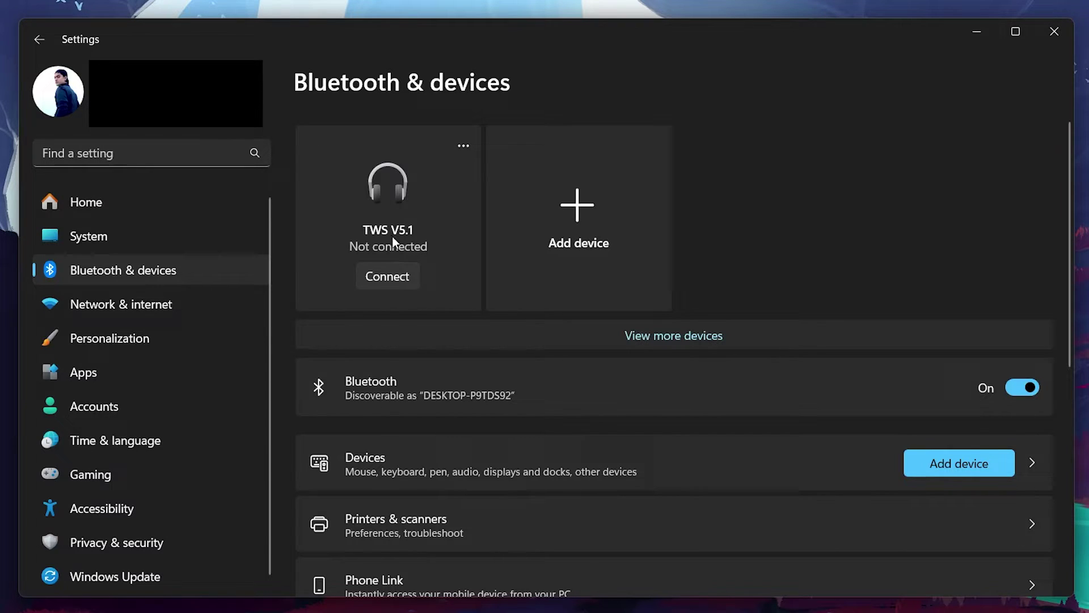
click(520, 460)
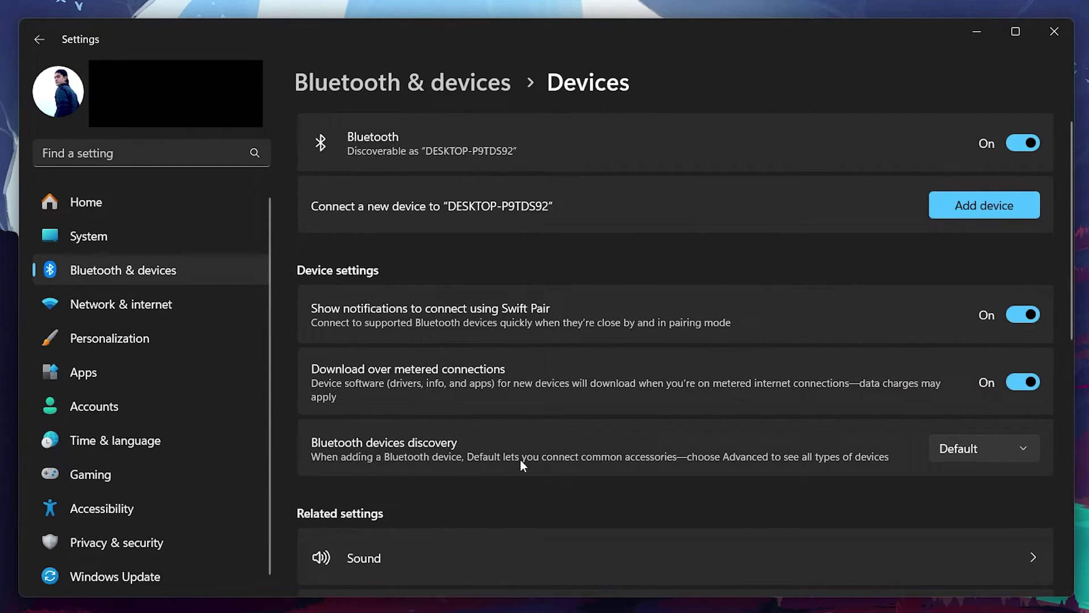
scroll(525, 458, down, 3)
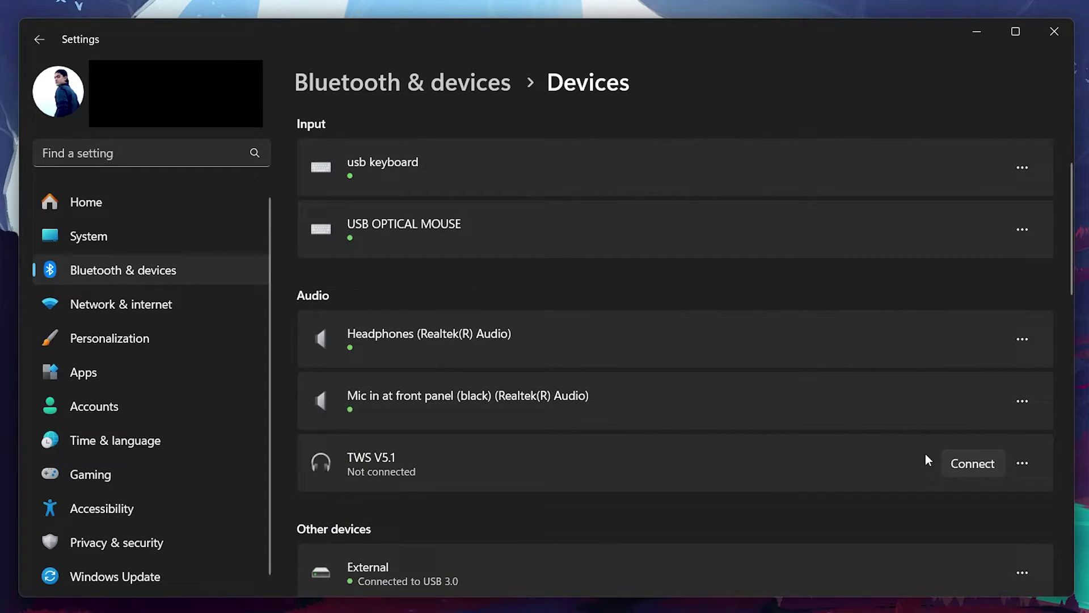
click(1021, 463)
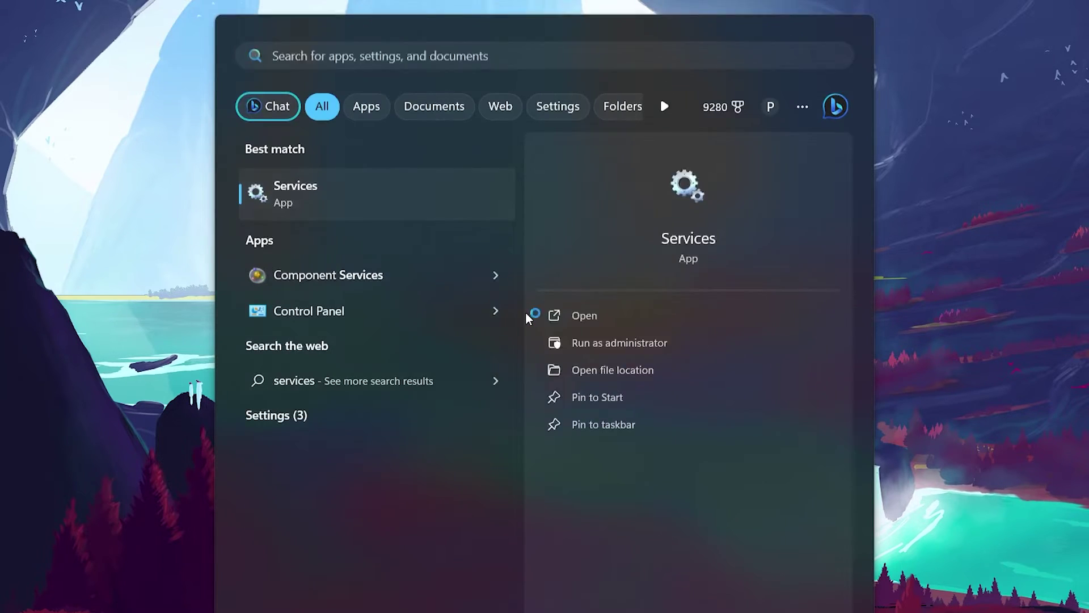
- Check the status of Bluetooth Support, Bluetooth Audio Gateway and BluetoothUserService_45b34 in Services
key(Return)
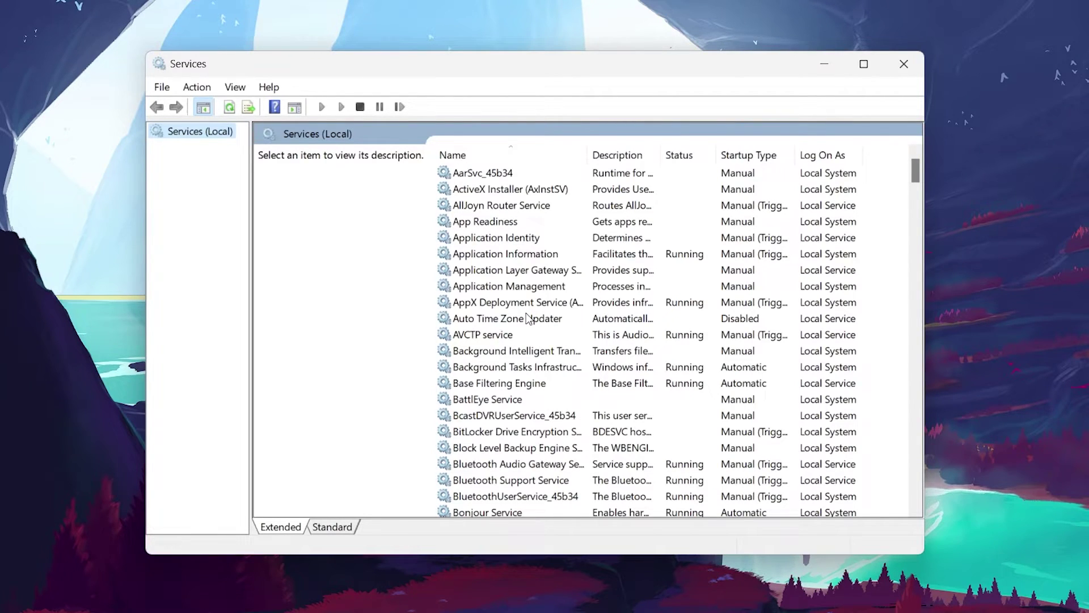
click(528, 319)
key(b)
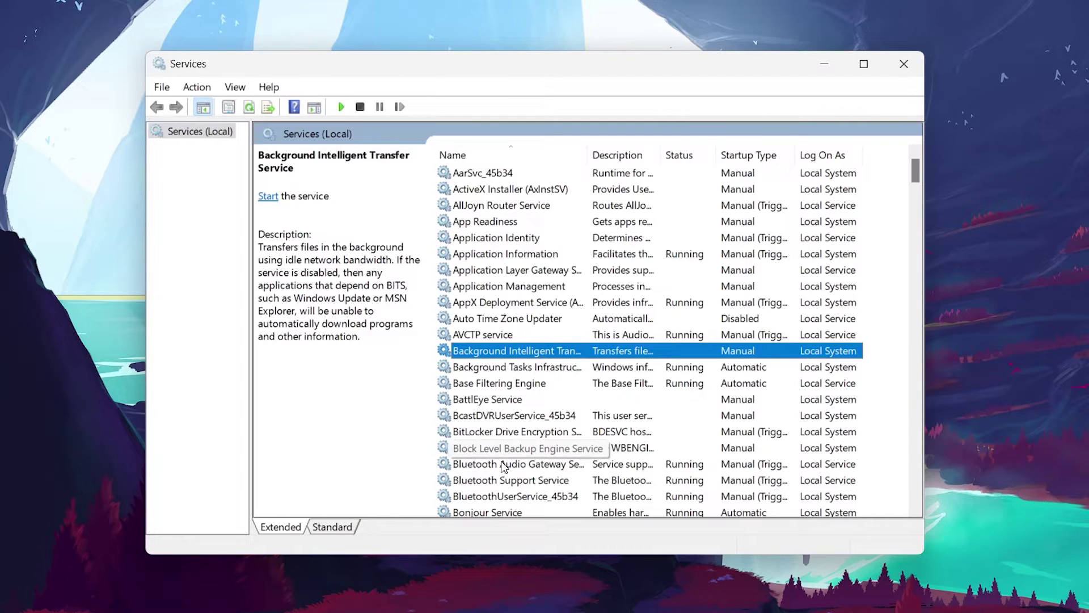
click(504, 481)
click(507, 467)
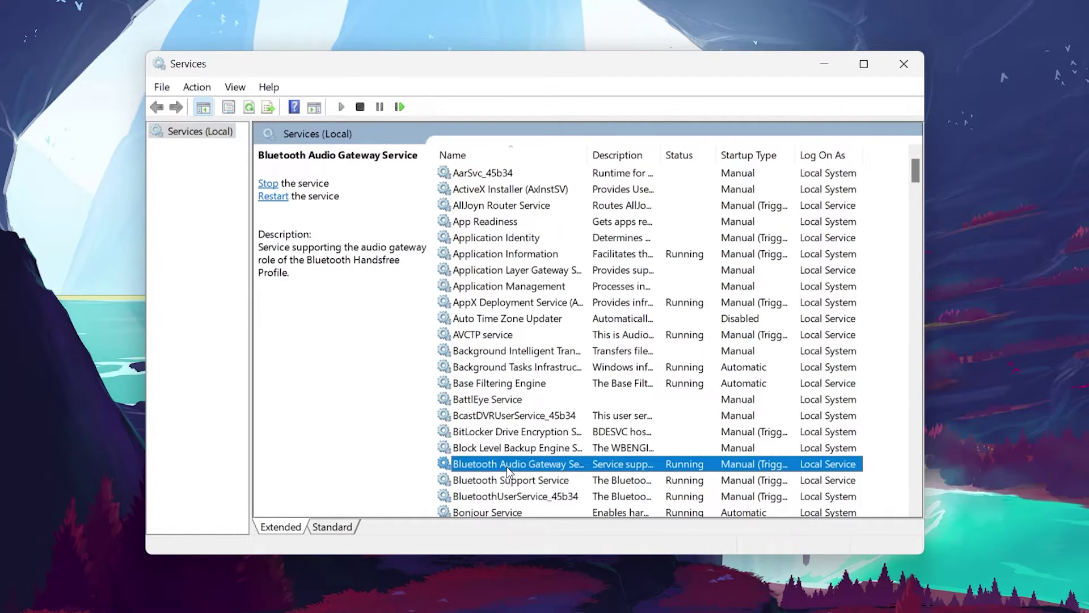
click(507, 498)
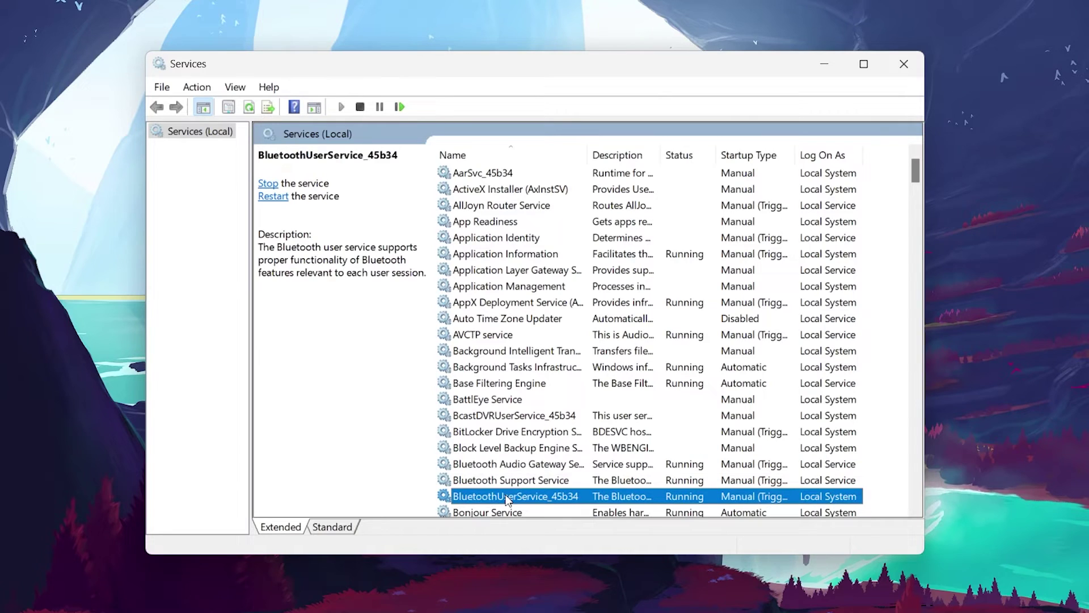
scroll(509, 493, down, 4)
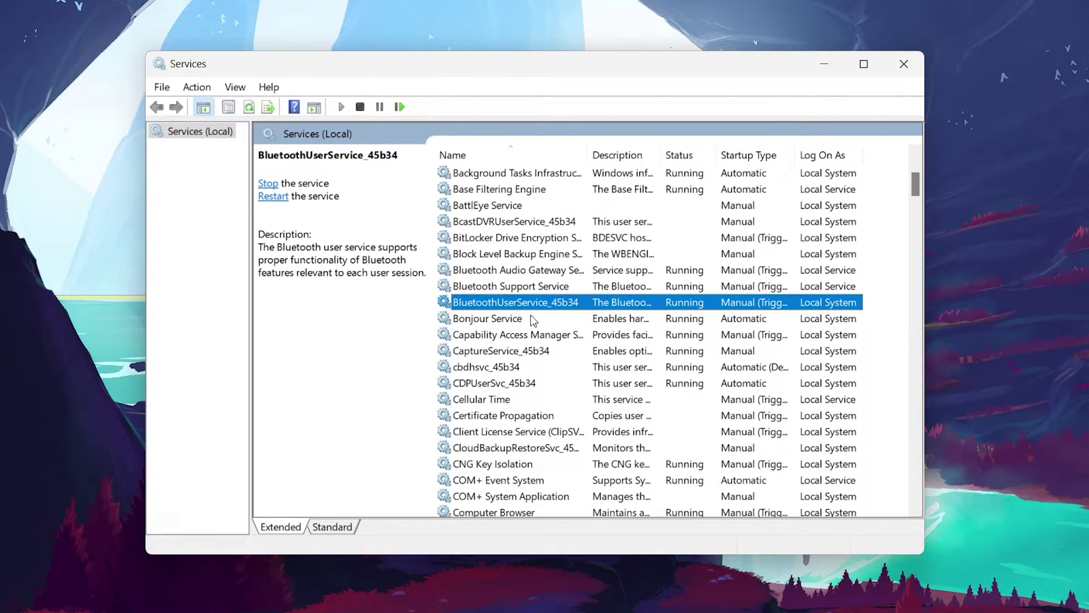
- Set the Bluetooth Support Service's startup type to Automatic in its properties
click(532, 288)
right_click(531, 288)
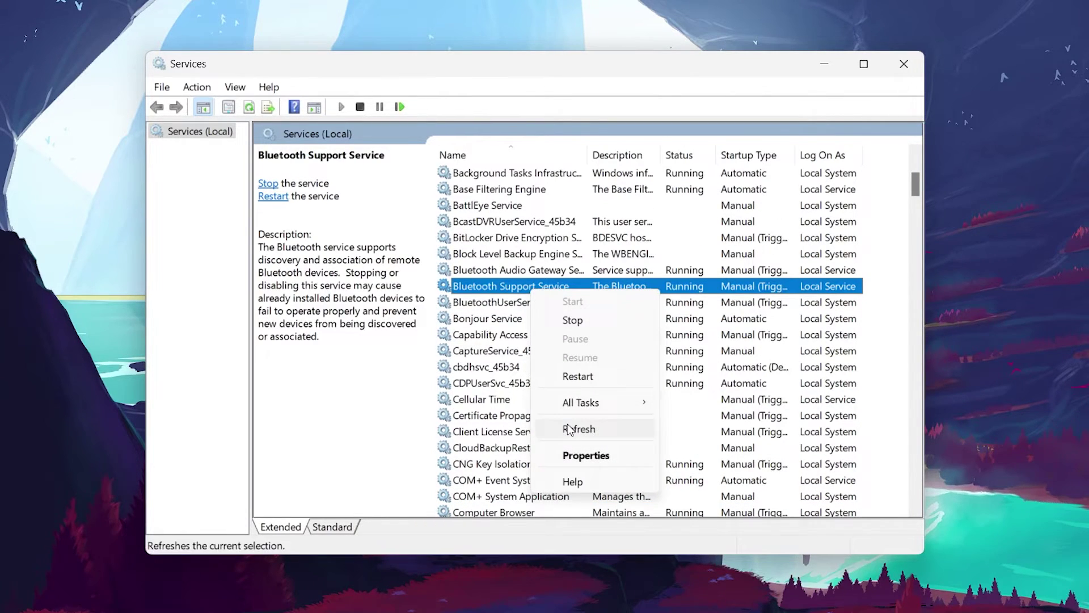
click(570, 454)
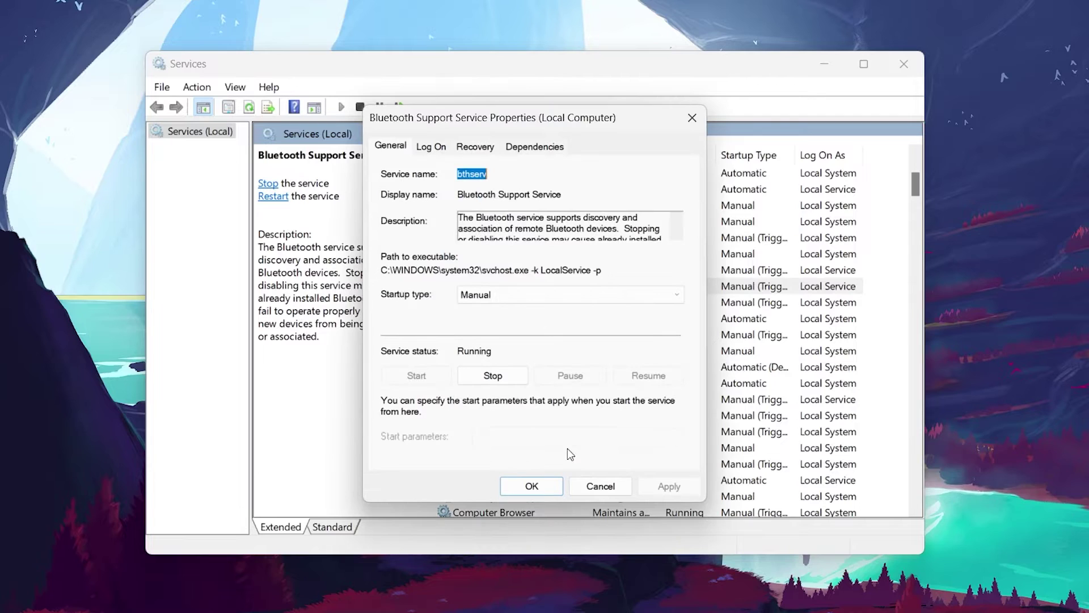
click(497, 301)
click(495, 316)
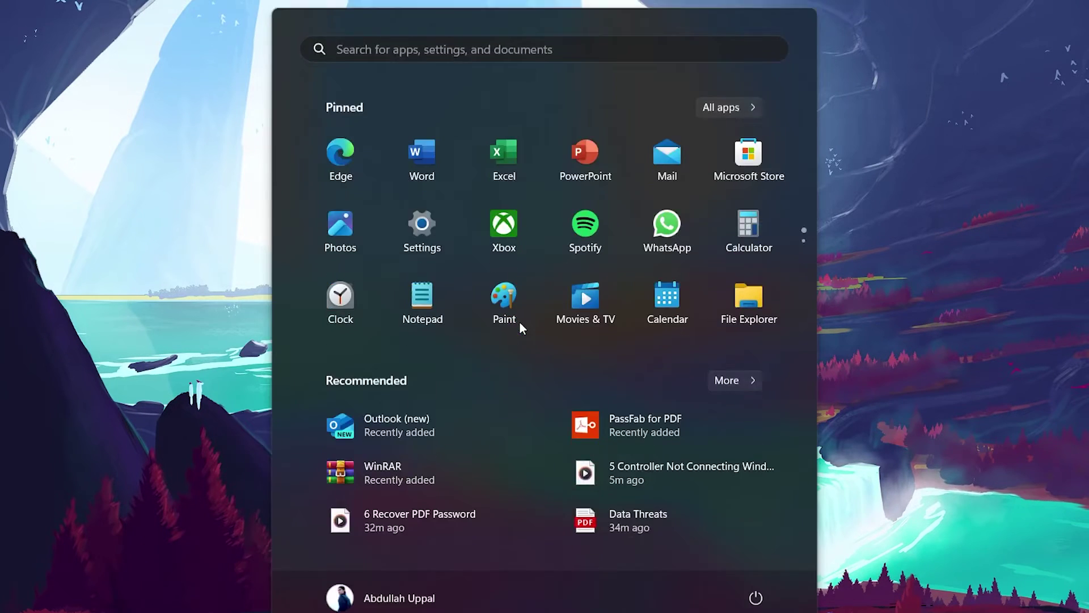
- Start a driver update for Intel(R) Wireless Bluetooth(R) in Device Manager, then close the wizard
text(device)
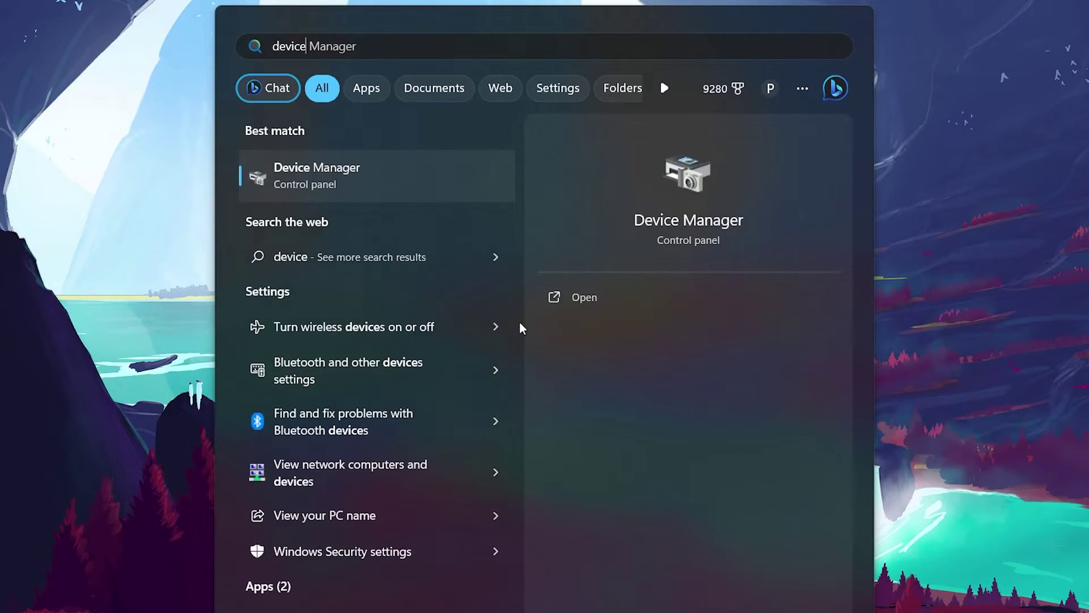
key(Return)
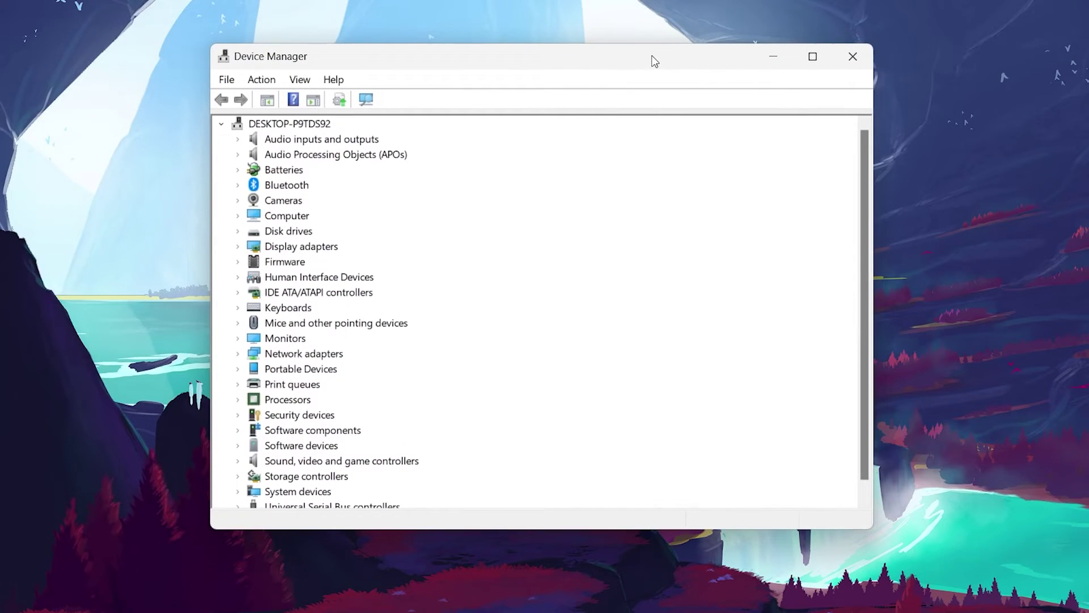
click(237, 185)
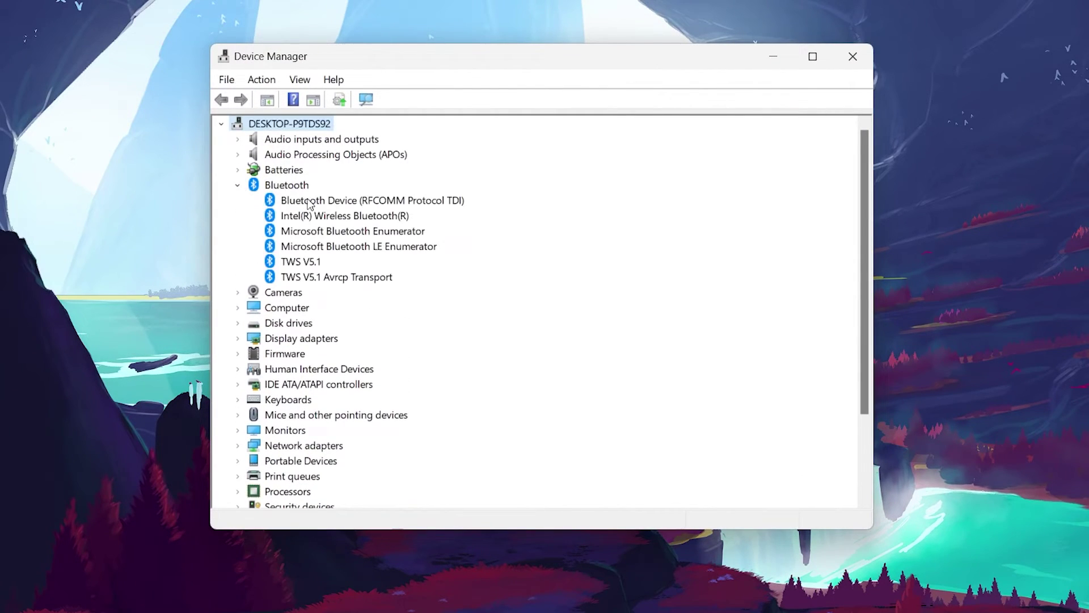
right_click(331, 216)
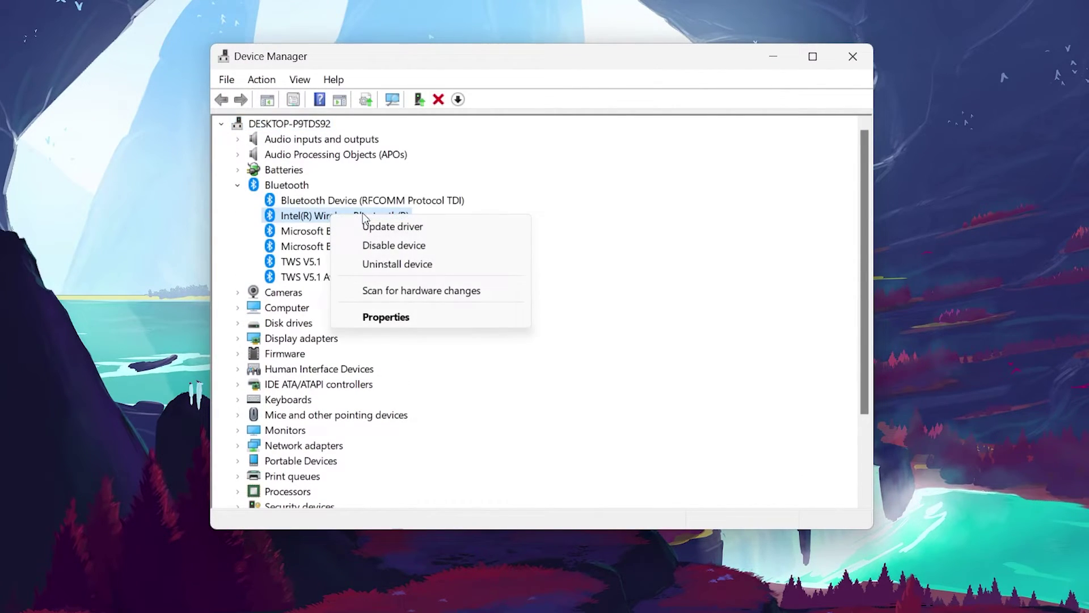
click(391, 227)
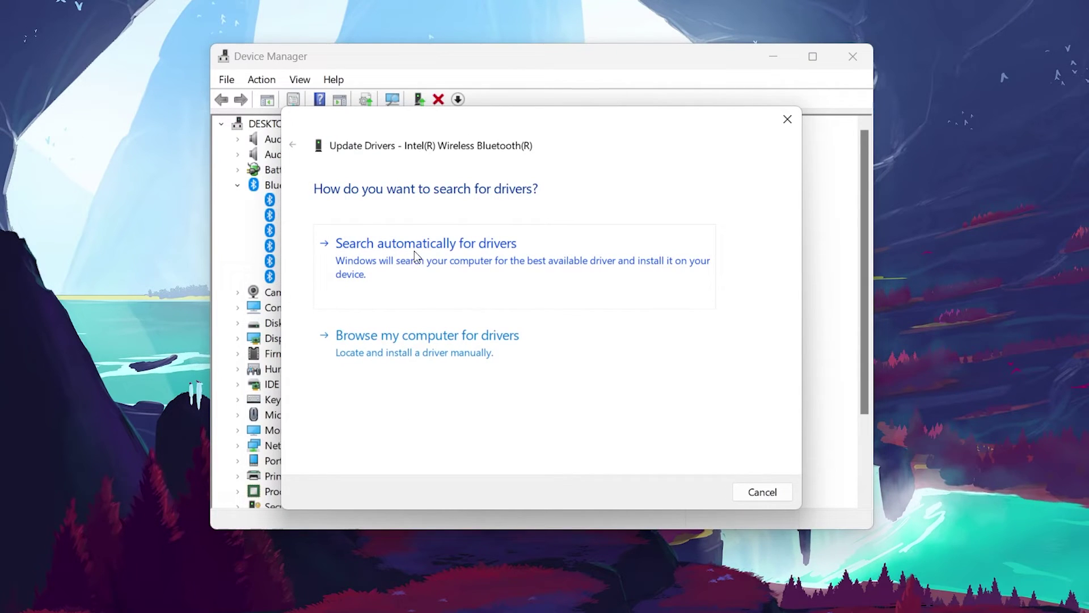
click(787, 120)
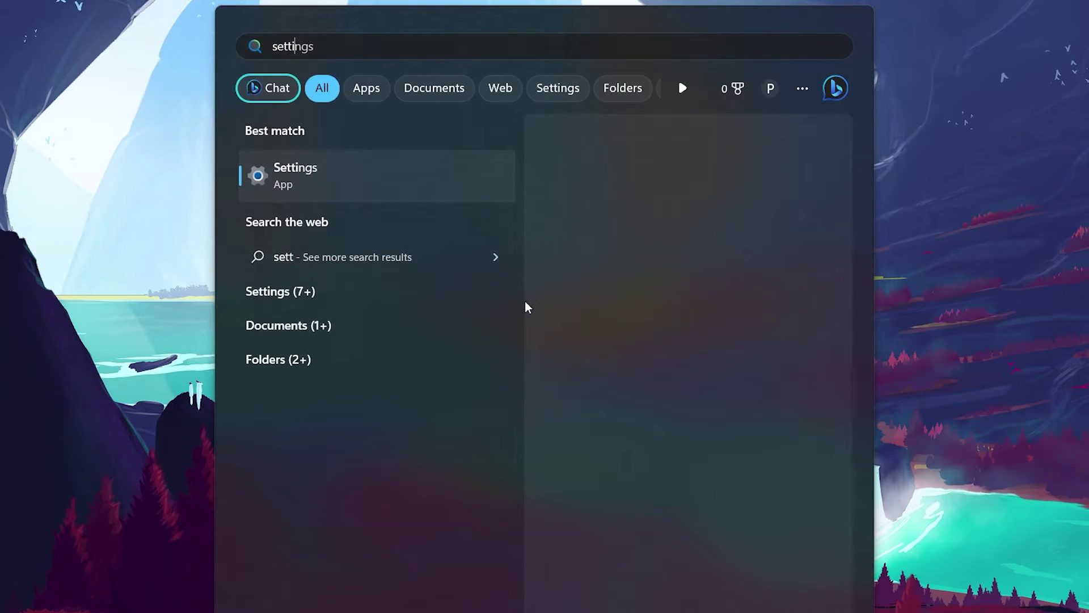
- Open Settings on the Windows Update page, which shows "You're up to date"
key(Return)
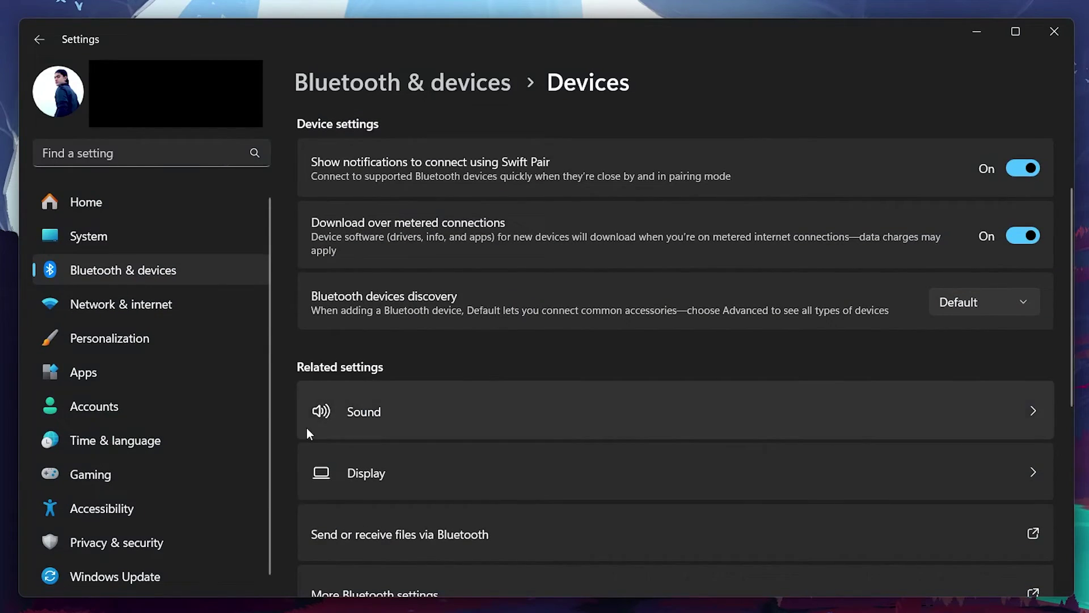
click(123, 575)
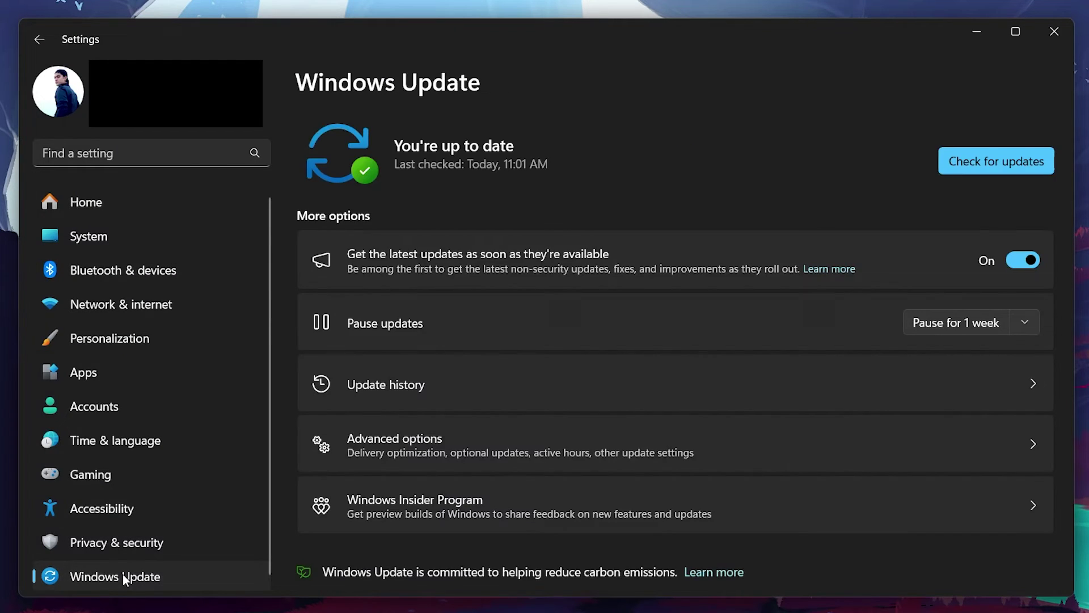